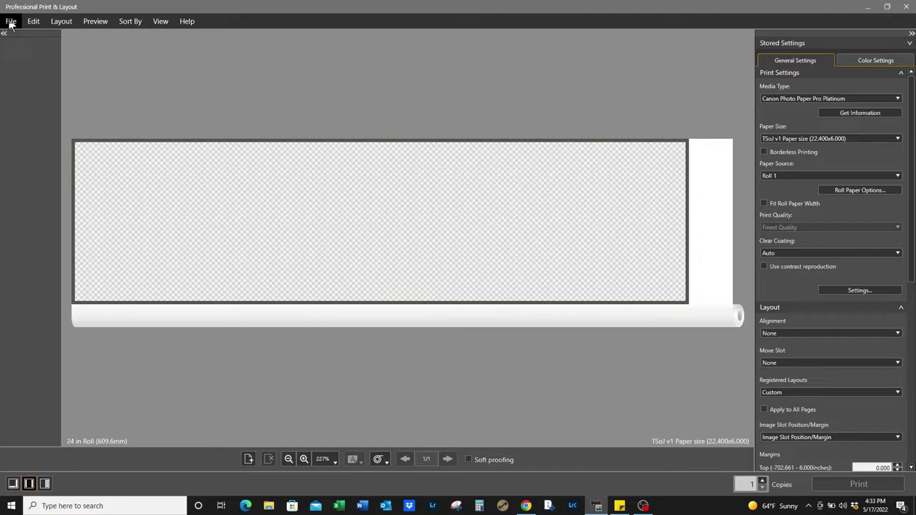
# Set the paper size to 10"x12".
pyautogui.scroll(-1, 831, 139)
pyautogui.click(830, 138)
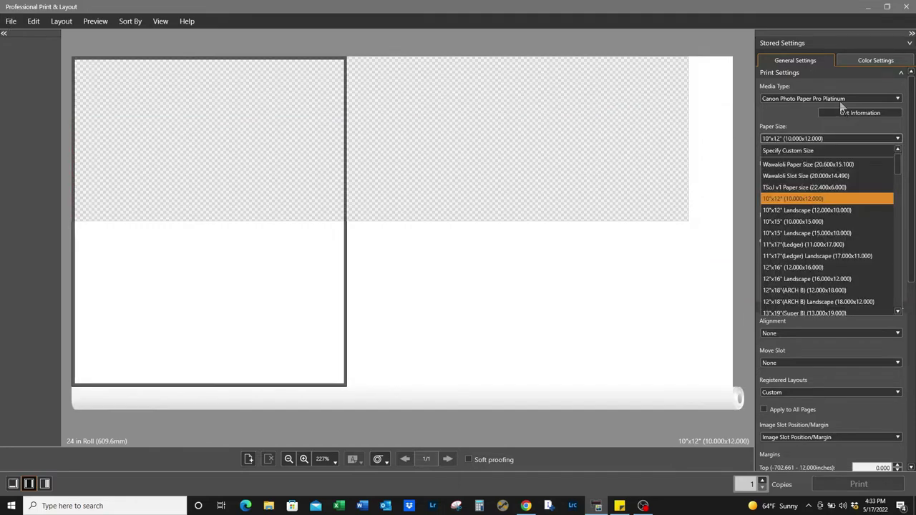
pyautogui.click(815, 142)
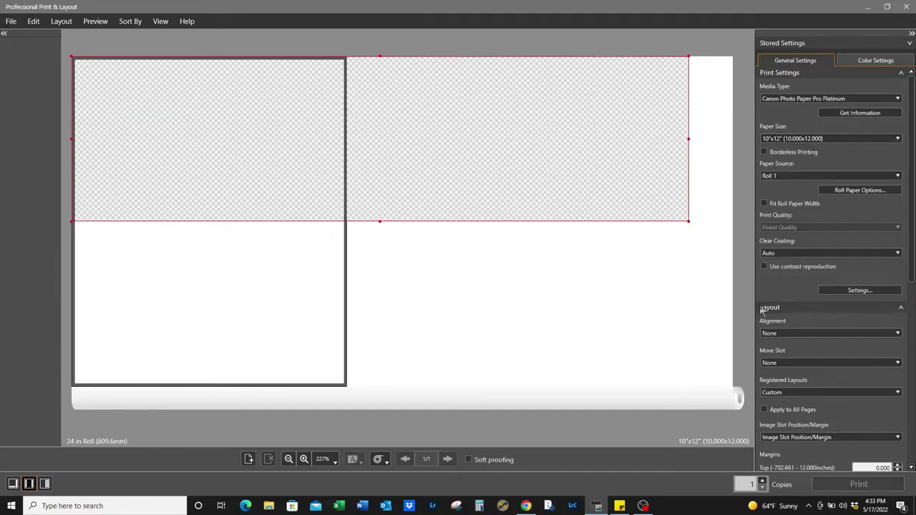
pyautogui.click(704, 262)
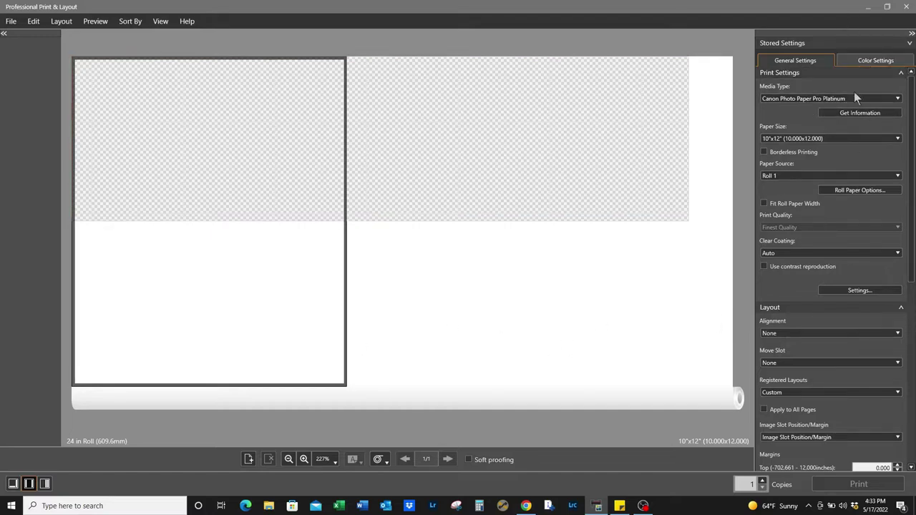
# Set the media type to the custom paper HFA MK Turner2.
pyautogui.click(856, 97)
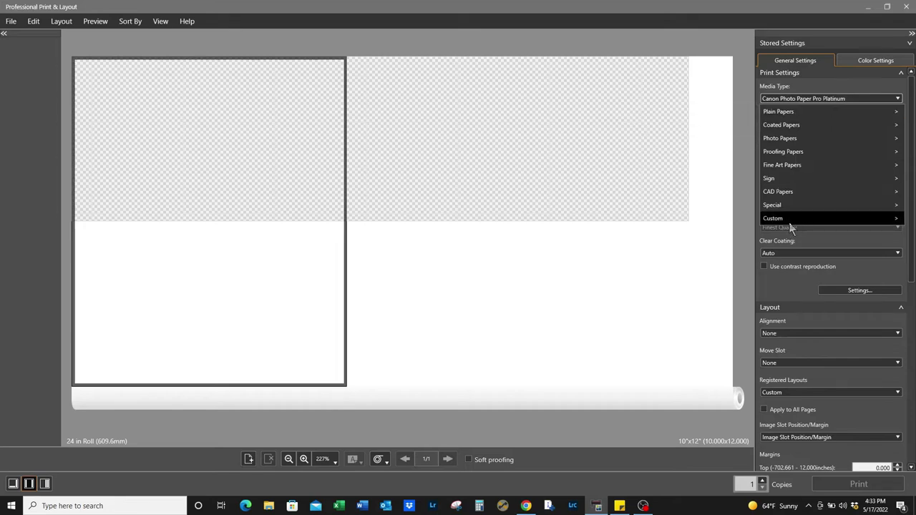
pyautogui.moveTo(787, 223)
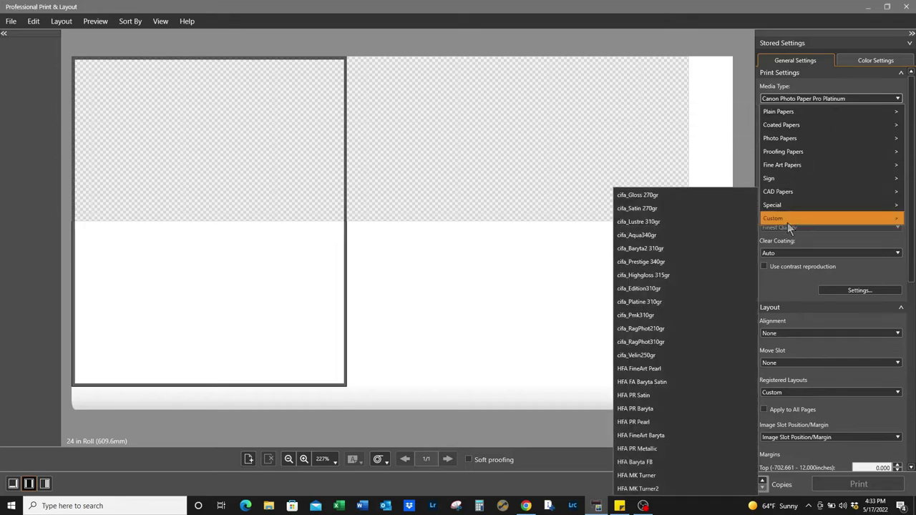
pyautogui.click(692, 489)
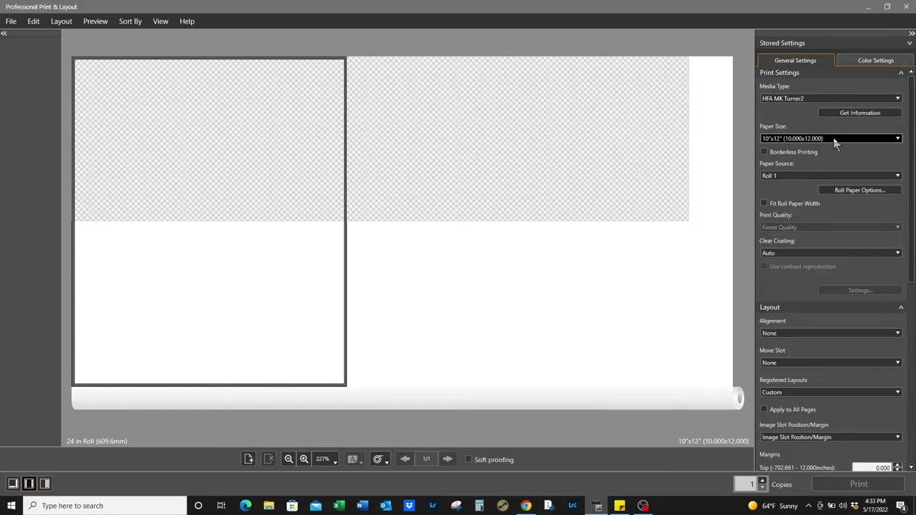
# Change the paper source to Cut Sheet and accept the loss of the roll paper functions.
pyautogui.click(803, 176)
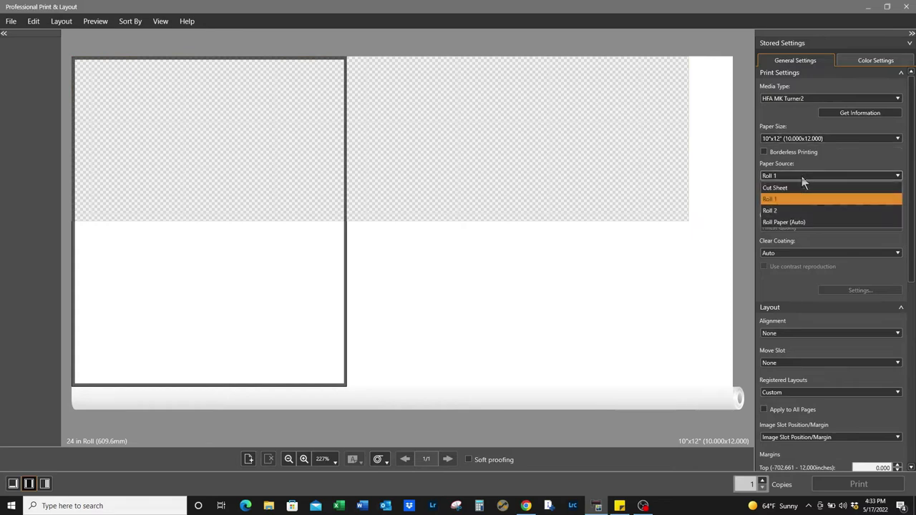
pyautogui.click(791, 199)
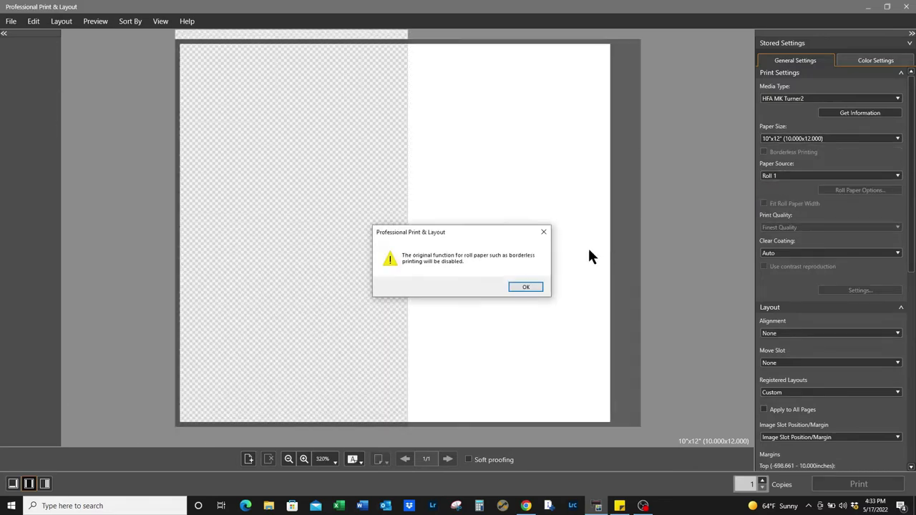
pyautogui.click(524, 287)
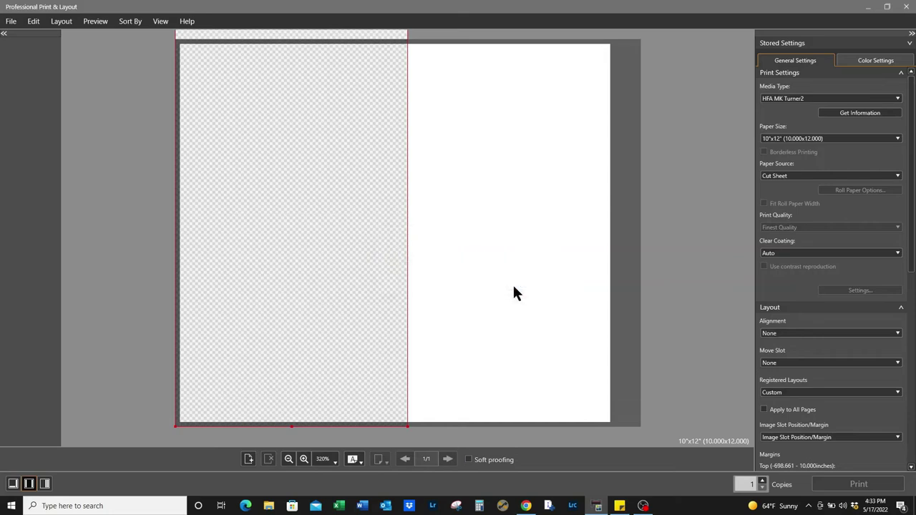
pyautogui.click(856, 141)
pyautogui.click(812, 188)
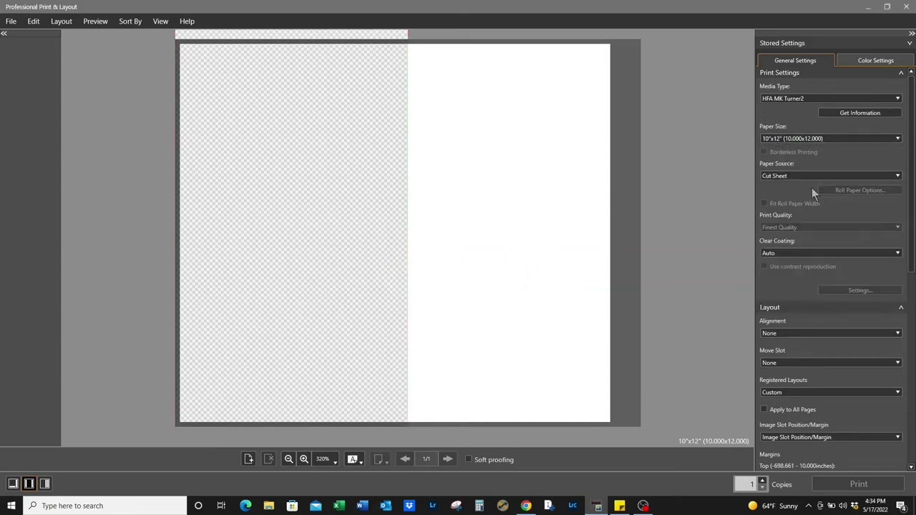
# Set the paper size to A4 (8.268x11.693) in portrait orientation.
pyautogui.click(809, 140)
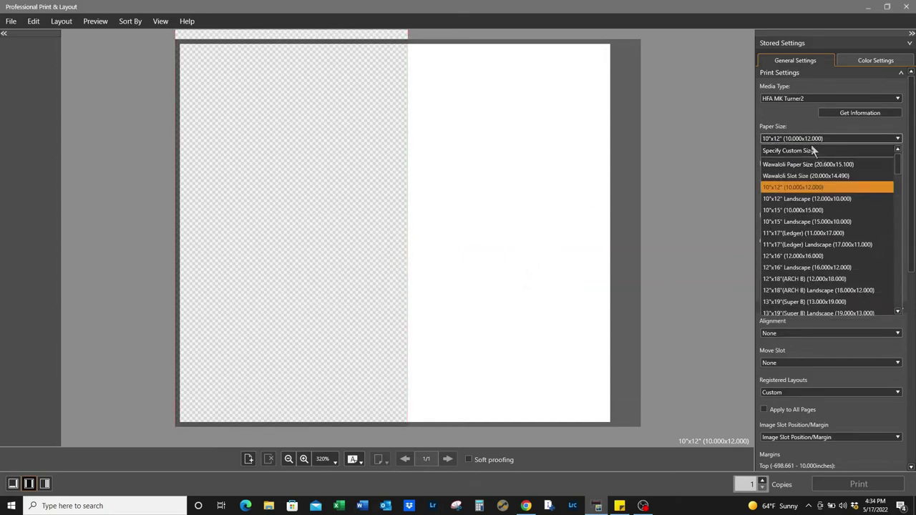
pyautogui.scroll(-10, 812, 248)
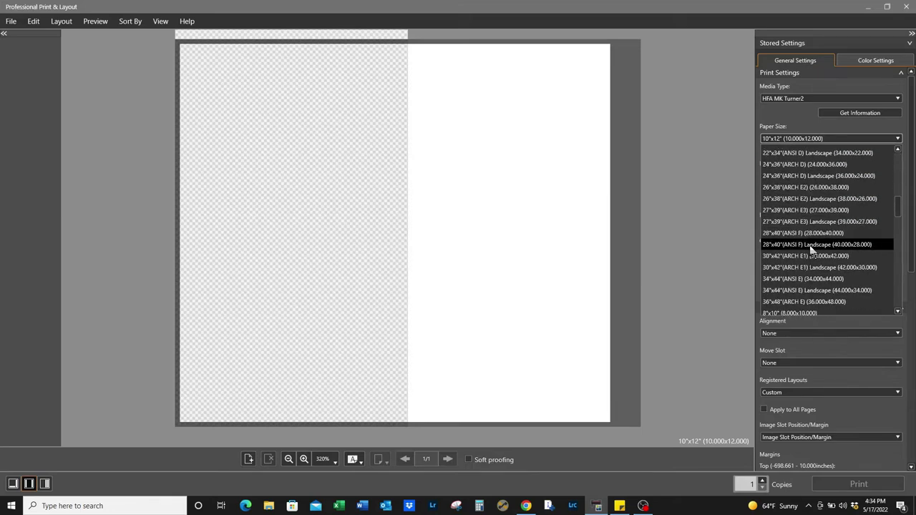
pyautogui.scroll(-2, 812, 248)
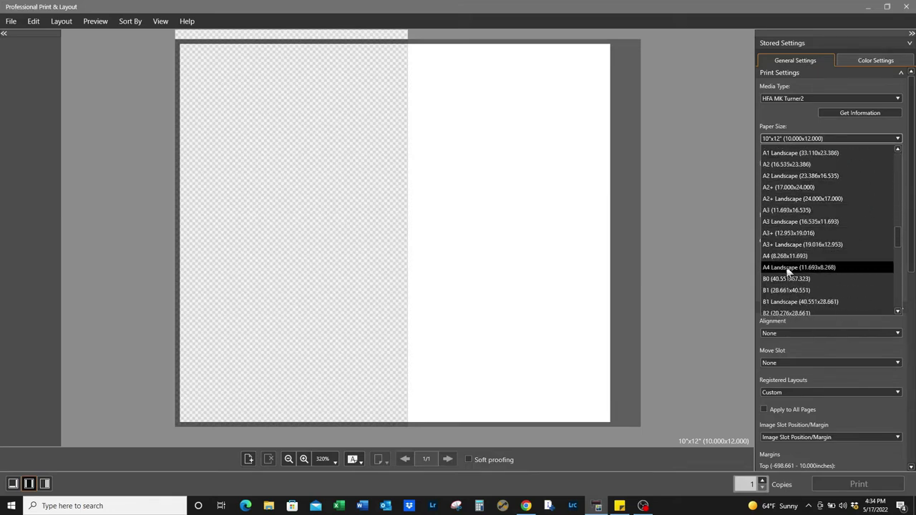
pyautogui.click(785, 256)
# Apply the registered 1 slot layout to the page.
pyautogui.scroll(-3, 817, 257)
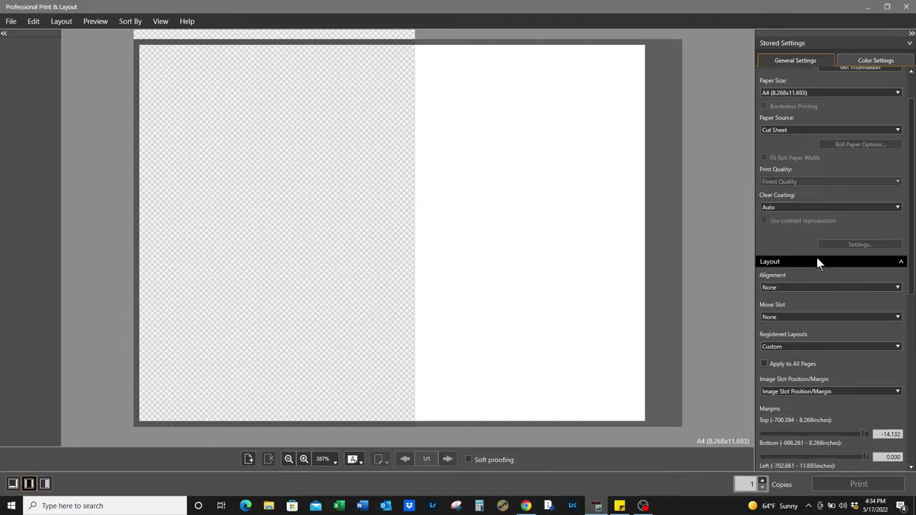
pyautogui.click(817, 294)
pyautogui.click(817, 294)
pyautogui.click(793, 263)
pyautogui.click(793, 262)
pyautogui.click(814, 324)
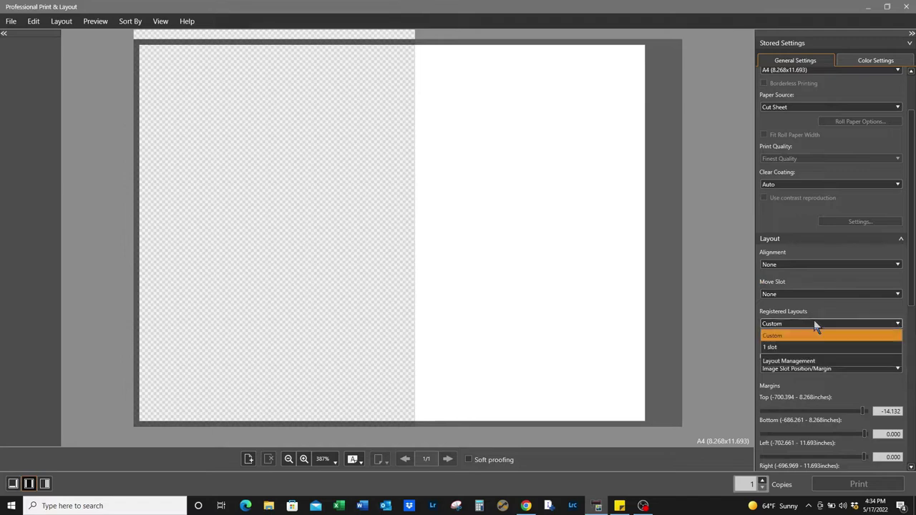
pyautogui.click(809, 347)
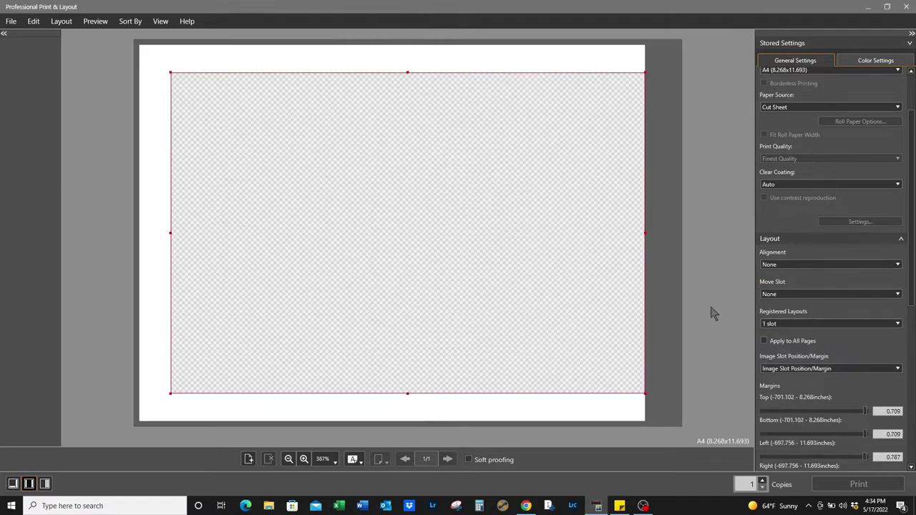
# Set the image slot's top margin to 4.09 inches.
pyautogui.scroll(-2, 837, 350)
pyautogui.scroll(-2, 851, 355)
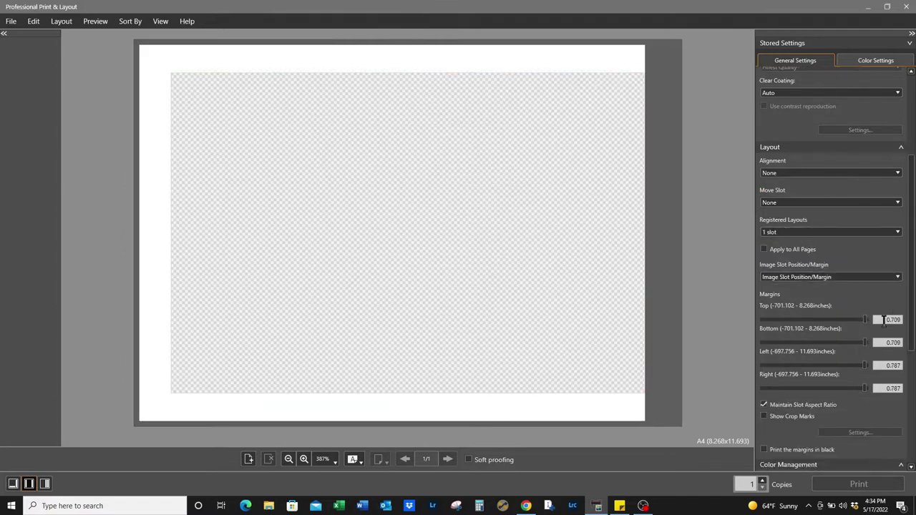
pyautogui.write('4.09')
pyautogui.press('Return')
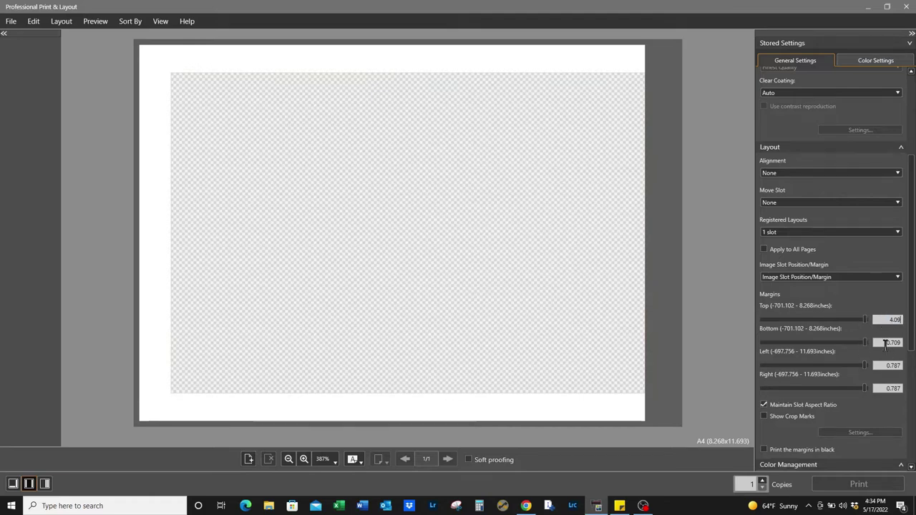
pyautogui.click(891, 343)
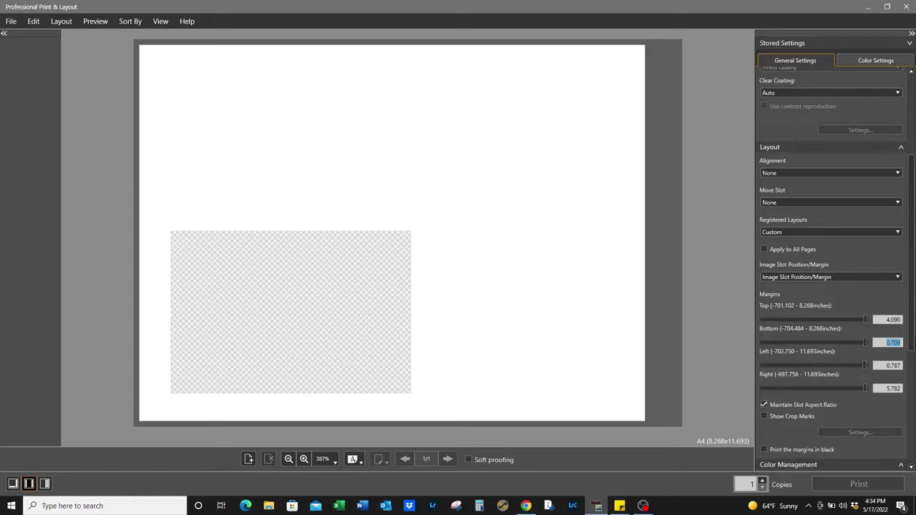
# Switch to Image Slot Position/Size, place the slot 2.76 inches from the left, and stop maintaining its aspect ratio.
pyautogui.click(812, 277)
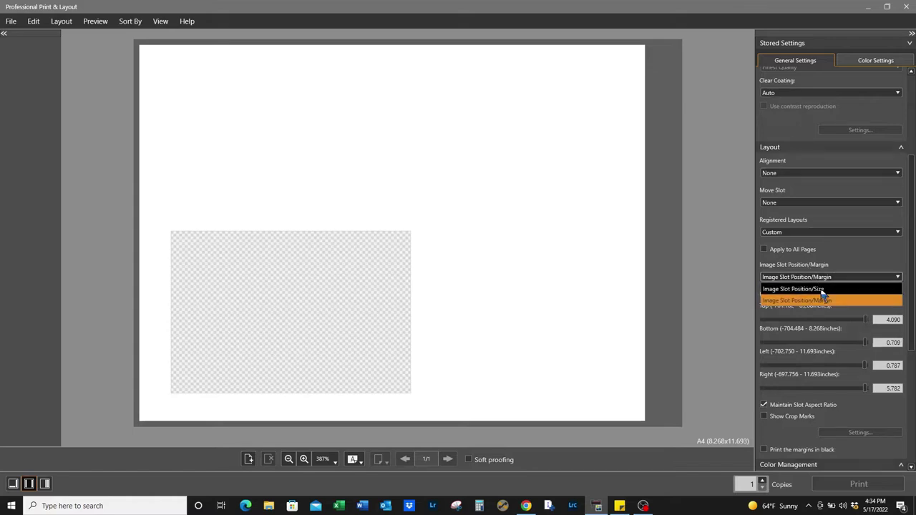
pyautogui.click(823, 296)
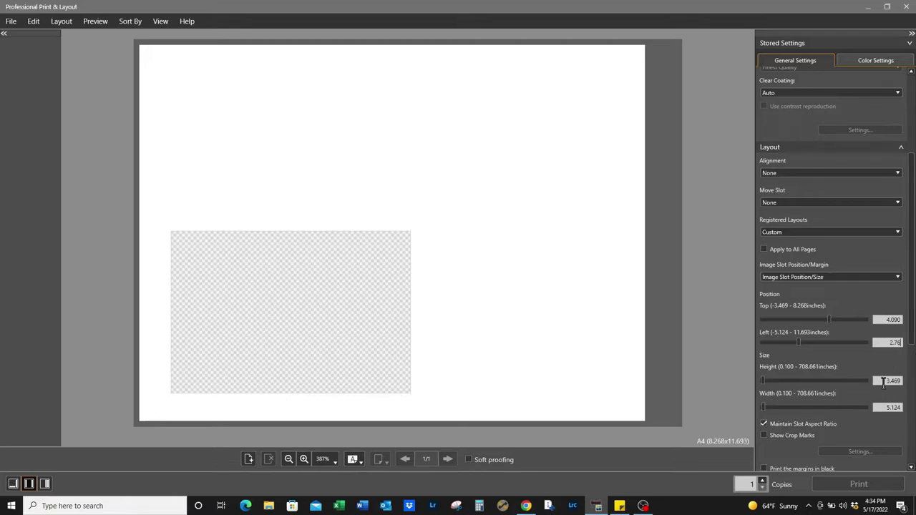
pyautogui.scroll(-2, 768, 375)
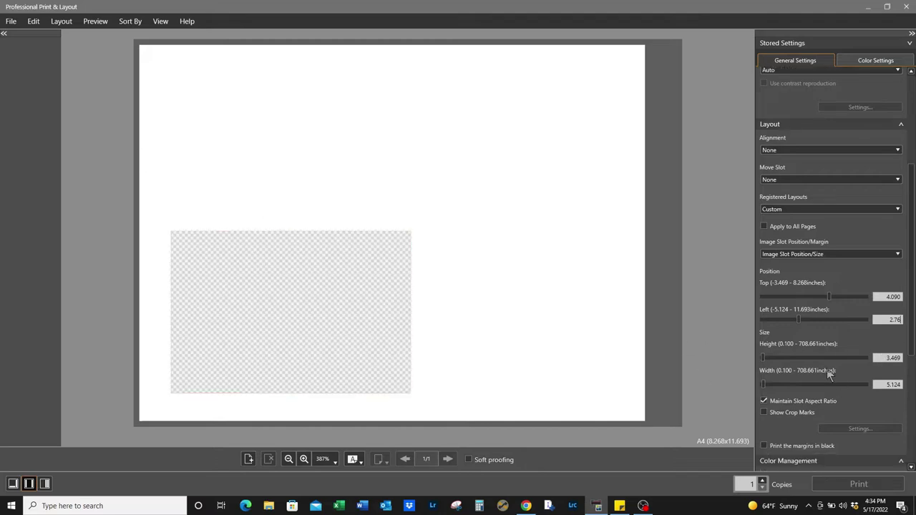
pyautogui.click(764, 380)
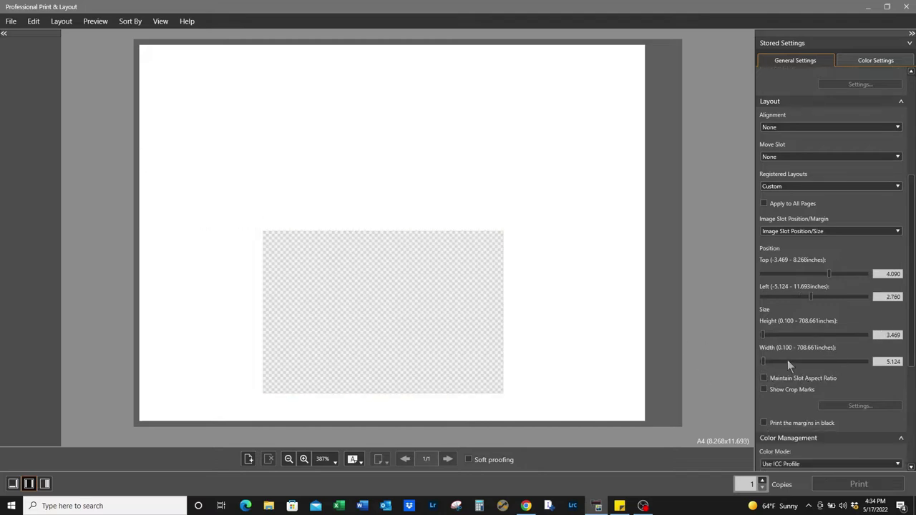
# Set the printer profile to HFA_CanPro2000_MK_WTurner.icc for color management.
pyautogui.scroll(-7, 849, 368)
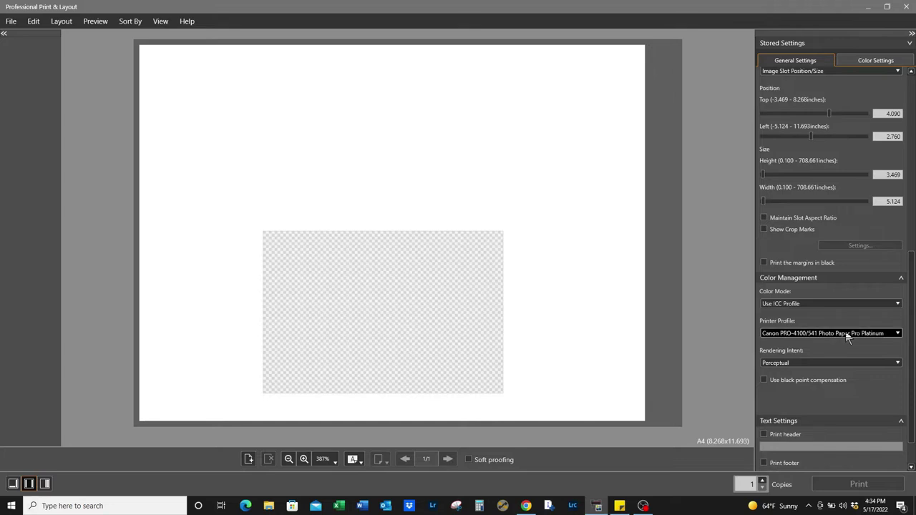
pyautogui.click(848, 338)
pyautogui.scroll(-4, 849, 397)
pyautogui.scroll(-10, 851, 398)
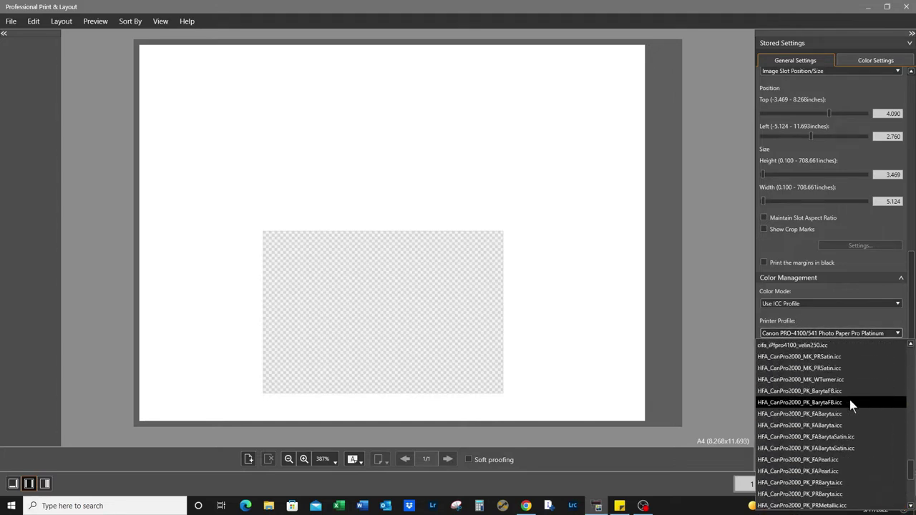
pyautogui.click(827, 383)
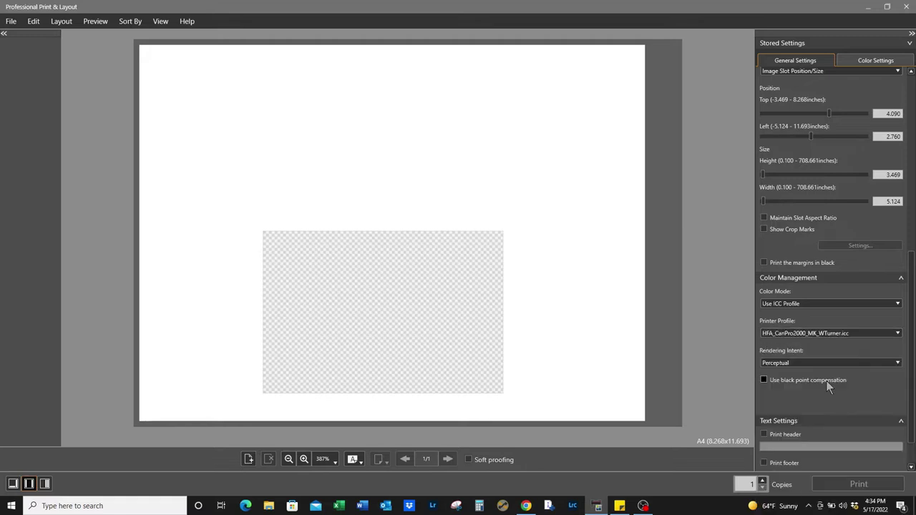
# Open the Double Helix Master-2x.tif image from the LRCache folder and place one copy in the image slot.
pyautogui.click(415, 239)
pyautogui.click(119, 100)
pyautogui.click(14, 22)
pyautogui.click(20, 38)
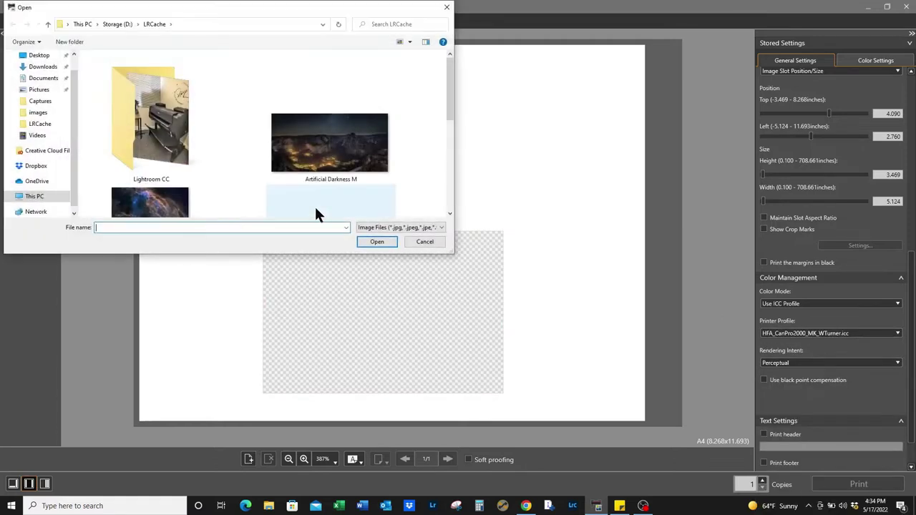
pyautogui.scroll(-5, 306, 180)
pyautogui.scroll(2, 229, 158)
pyautogui.click(161, 138)
pyautogui.click(379, 242)
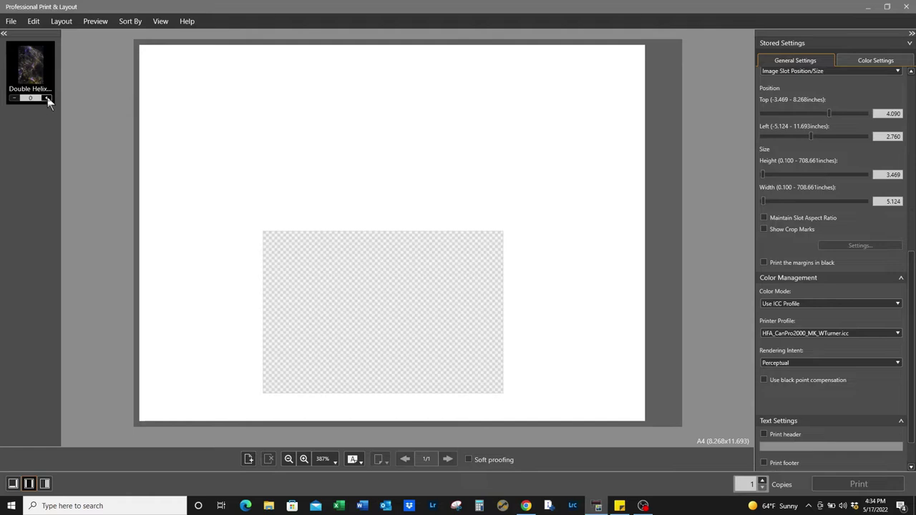
pyautogui.click(47, 98)
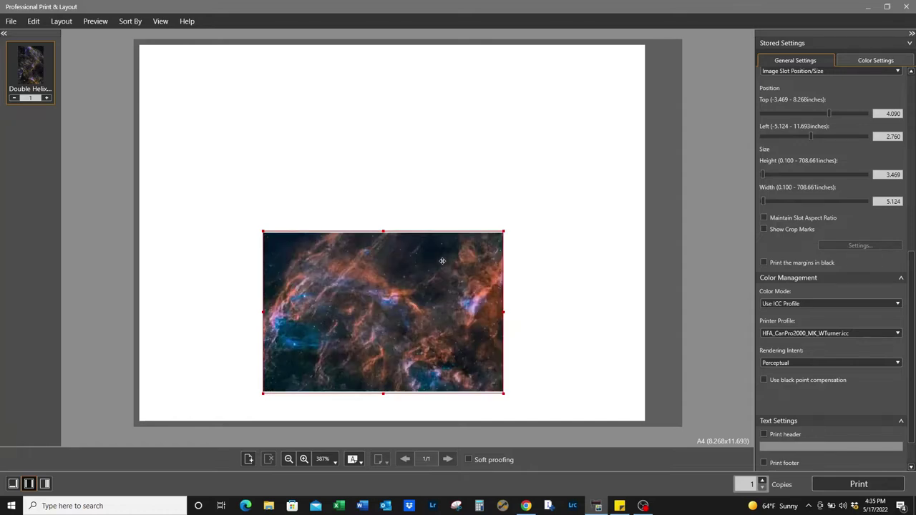
# Shrink the image slot and set both its height and width to 2.12 inches.
pyautogui.moveTo(503, 393); pyautogui.dragTo(416, 334)
pyautogui.moveTo(282, 297)
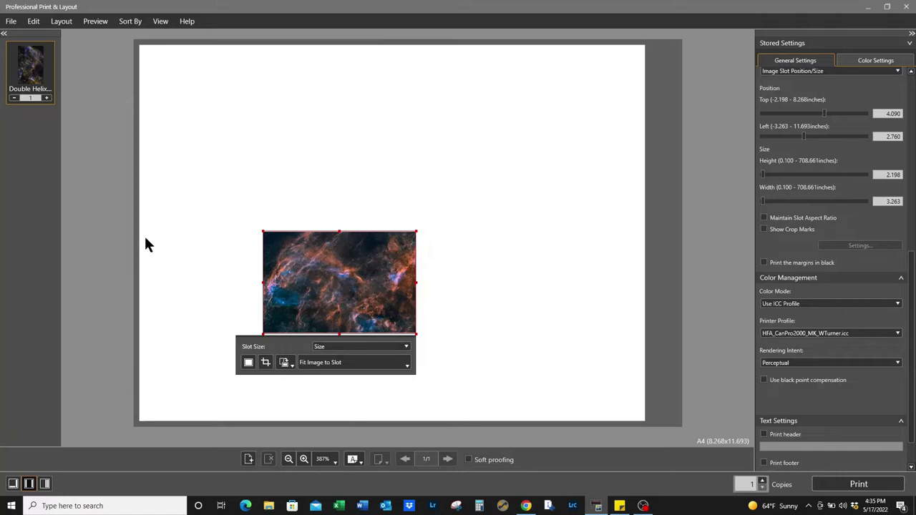
pyautogui.click(610, 273)
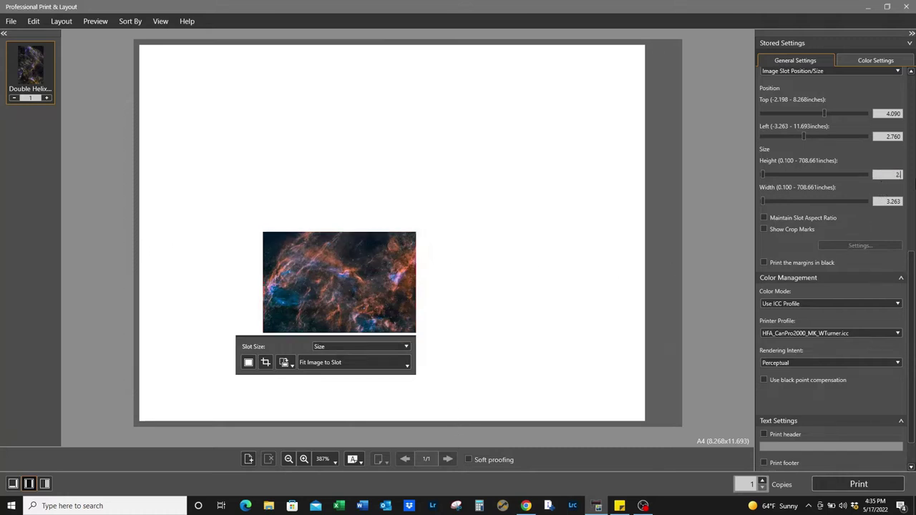
pyautogui.press('Tab')
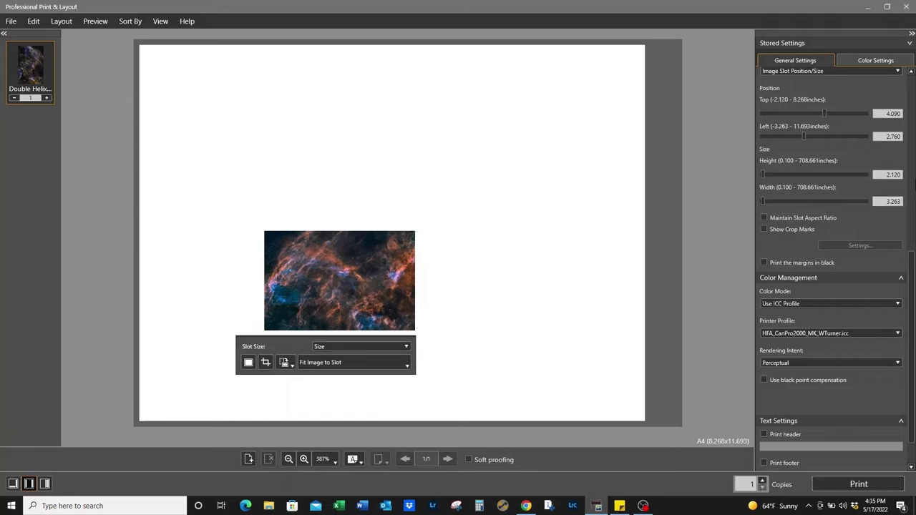
pyautogui.moveTo(365, 289)
pyautogui.moveTo(337, 302)
pyautogui.press('Return')
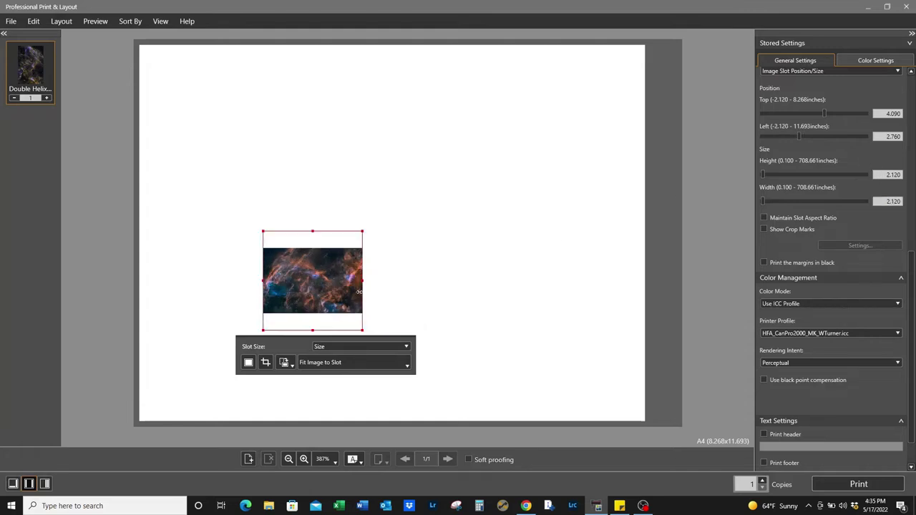
# Resize the image slot freehand to match the picture's proportions, about 2.31 inches wide and 1.54 inches high.
pyautogui.moveTo(364, 330); pyautogui.dragTo(377, 306)
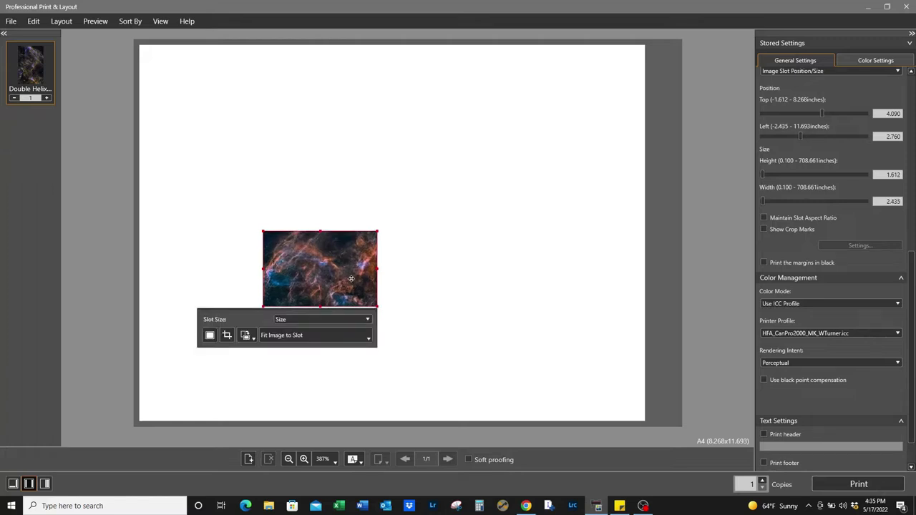
pyautogui.moveTo(338, 279)
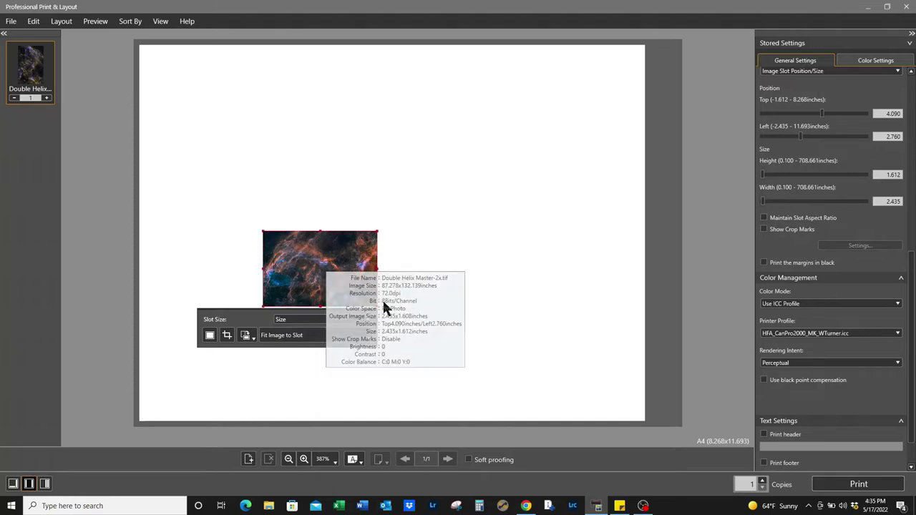
pyautogui.moveTo(380, 306); pyautogui.dragTo(372, 303)
pyautogui.moveTo(337, 277)
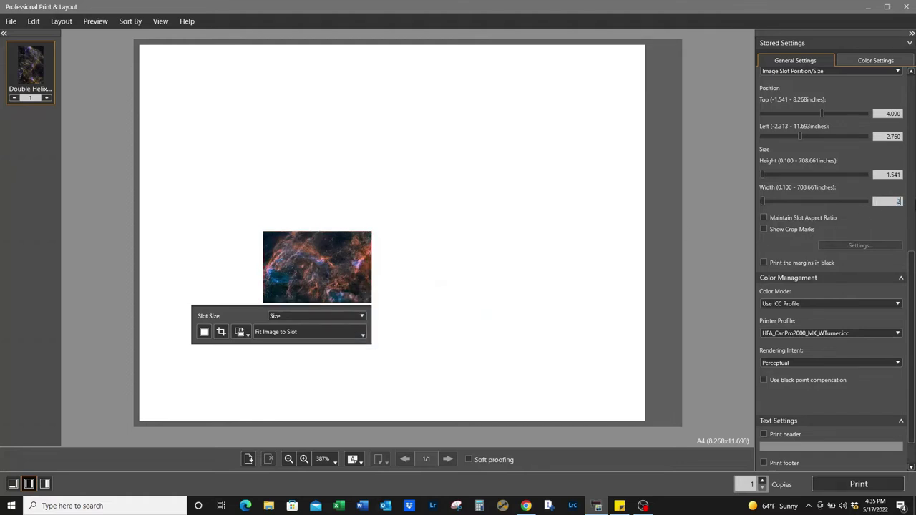
# Set the slot's width to 2.12 inches and reduce its height to about 1.41 inches to fit the picture.
pyautogui.press('Return')
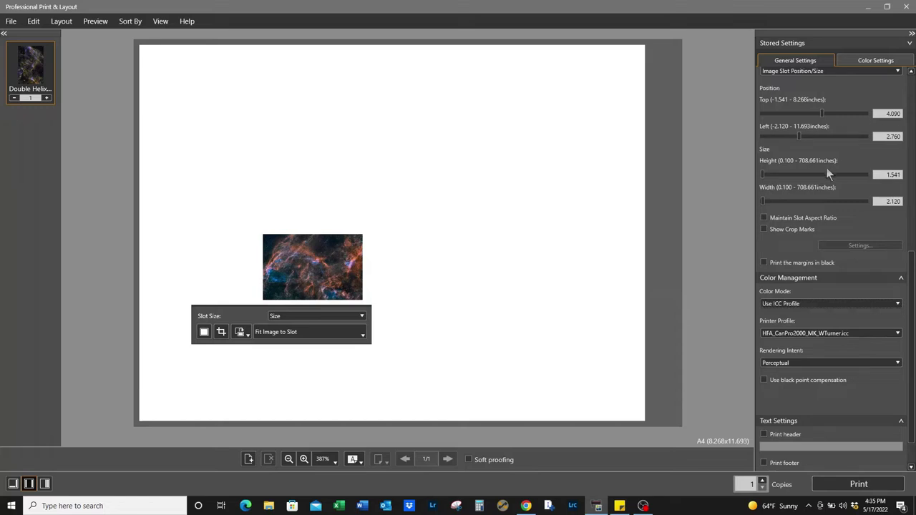
pyautogui.moveTo(362, 304); pyautogui.dragTo(362, 300)
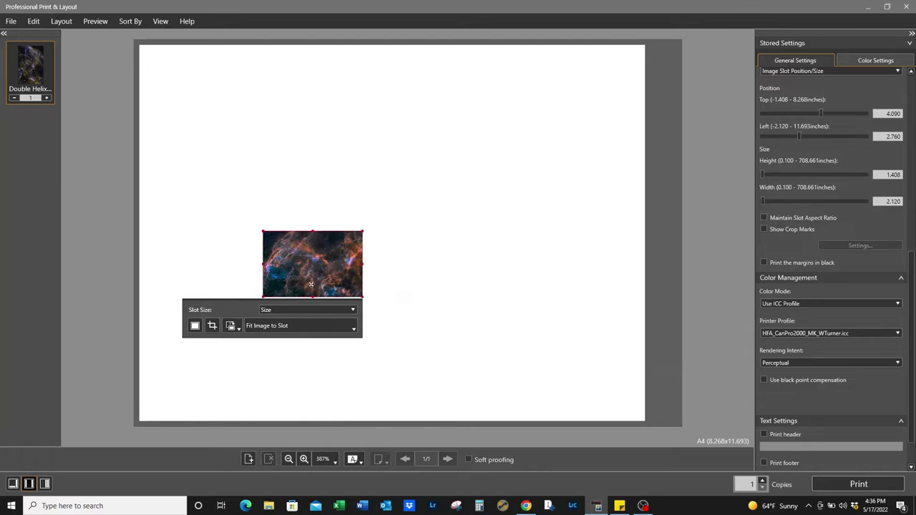
pyautogui.moveTo(311, 284)
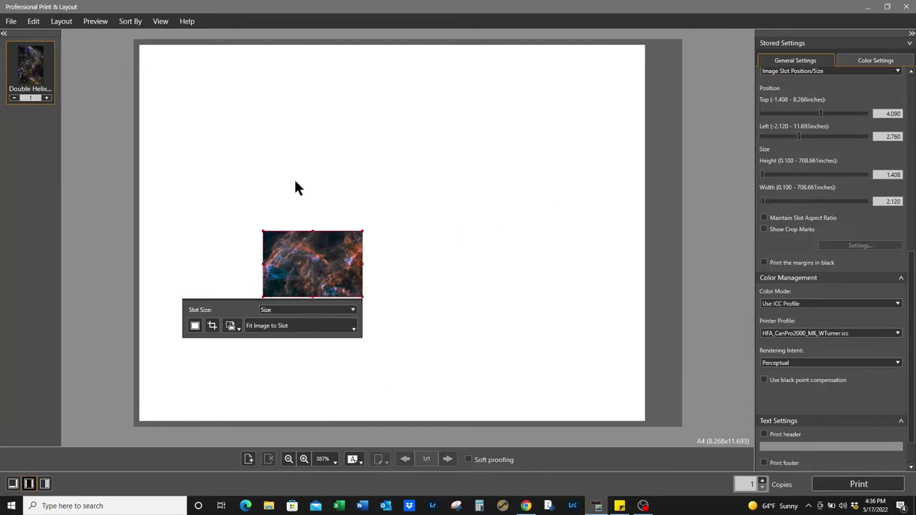